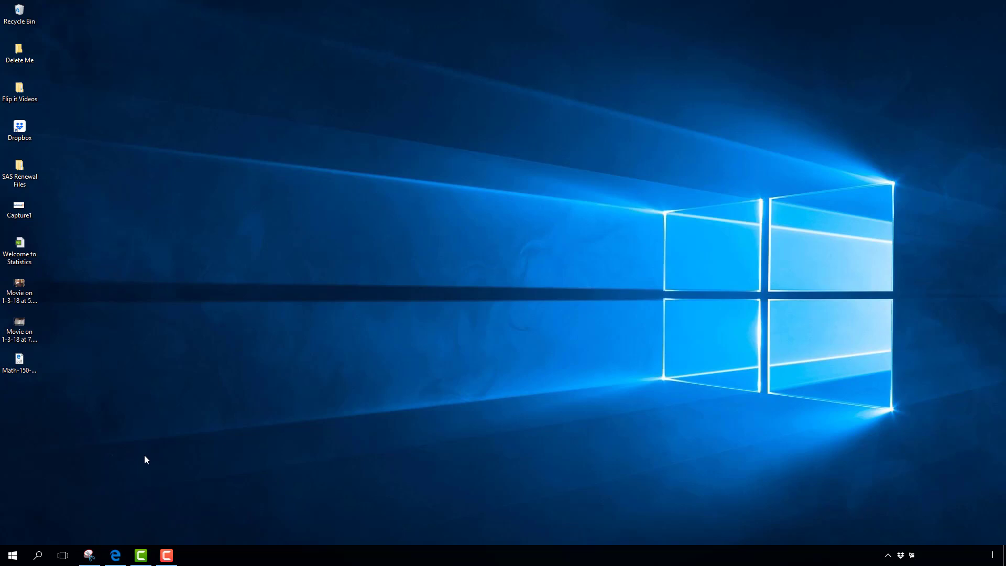
# Step: Launch Google Chrome from the Windows 10 Start menu to a blank New Tab page
pyautogui.click(13, 555)
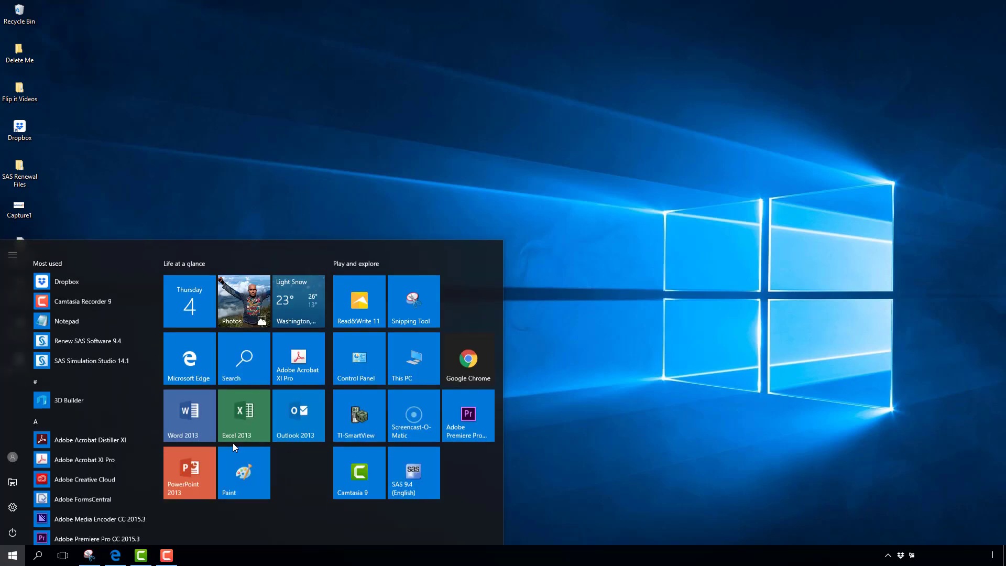
pyautogui.click(480, 341)
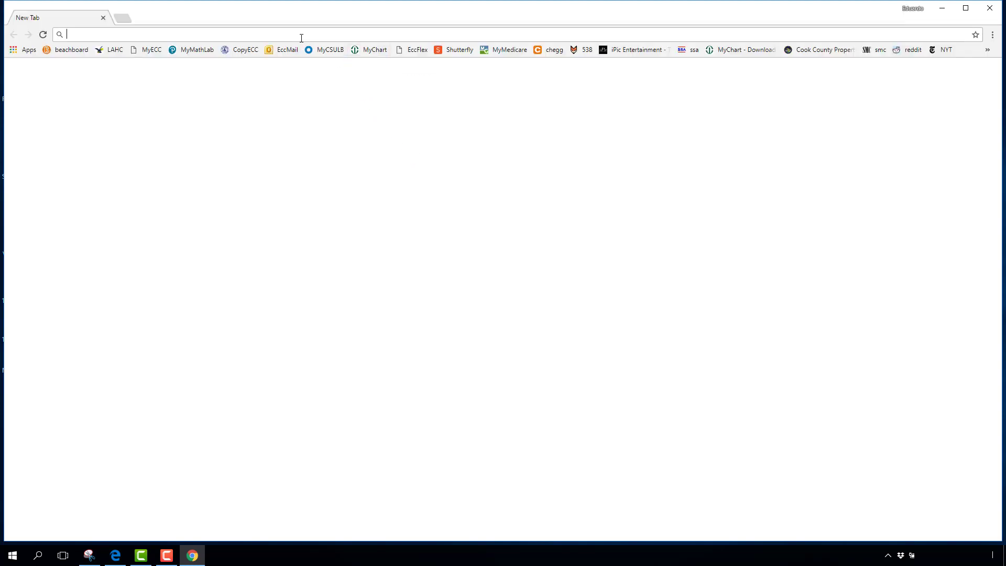
pyautogui.write('www.c')
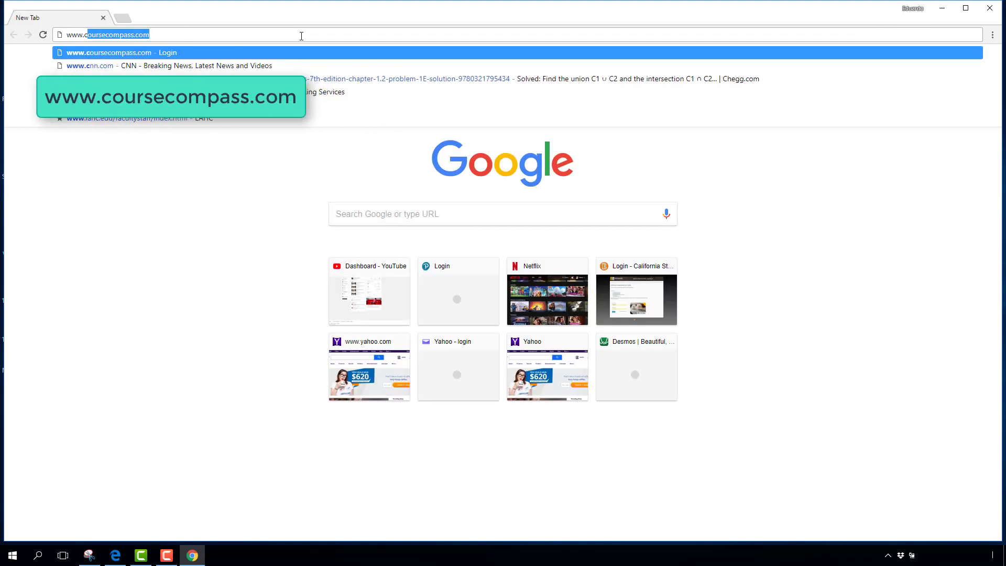
pyautogui.write('our')
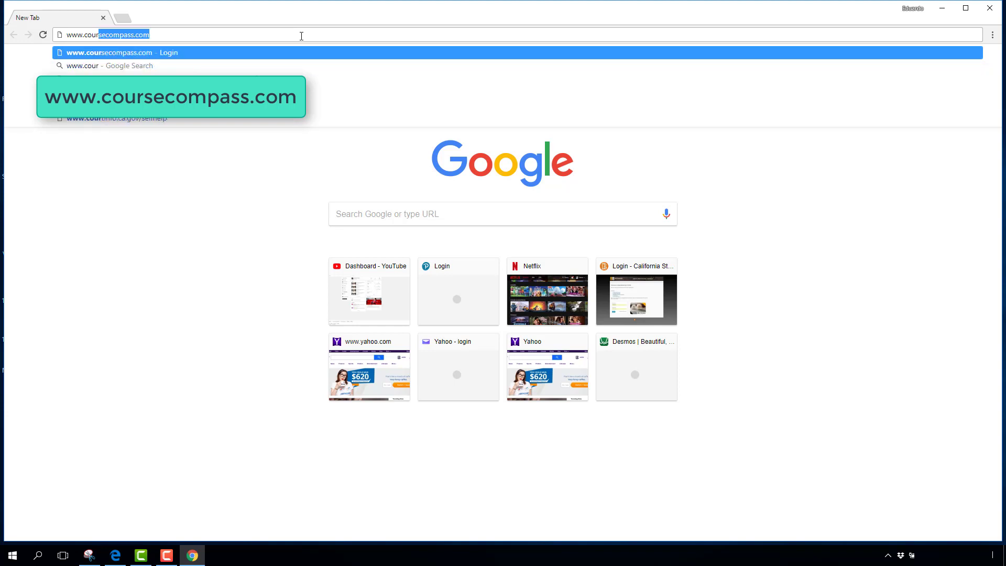
pyautogui.press('Return')
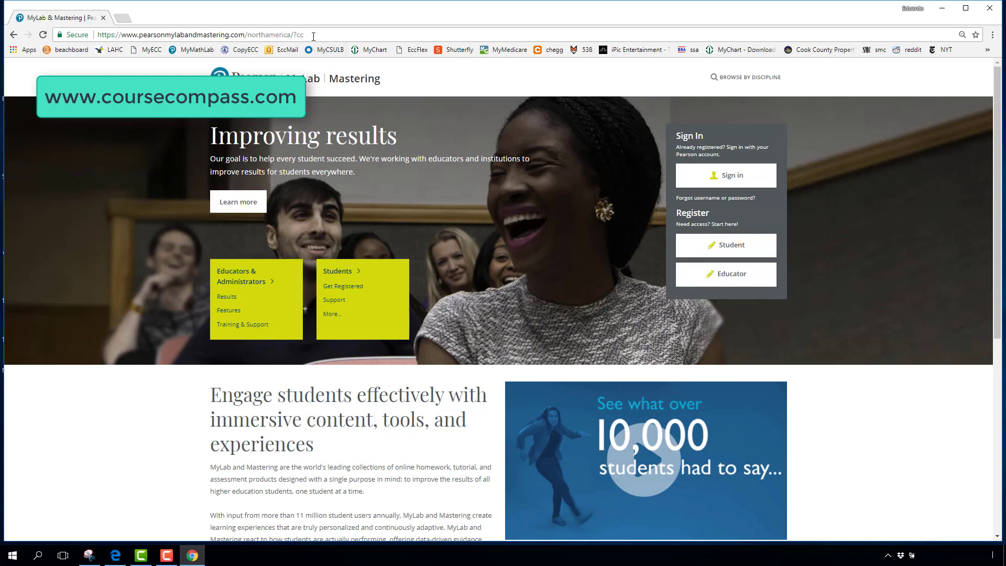
# Step: Sign in to Pearson MyLab with the account's username and password
pyautogui.click(744, 181)
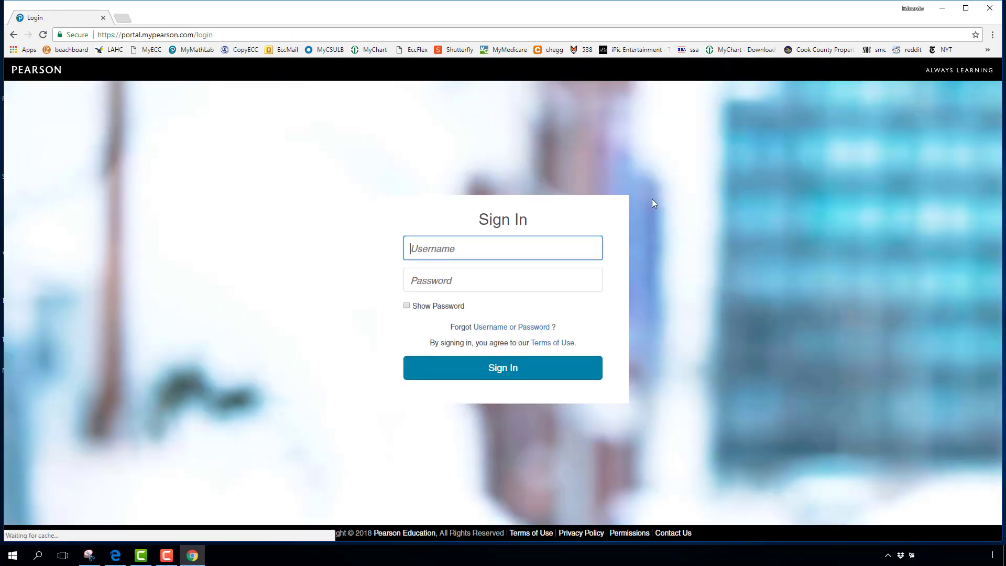
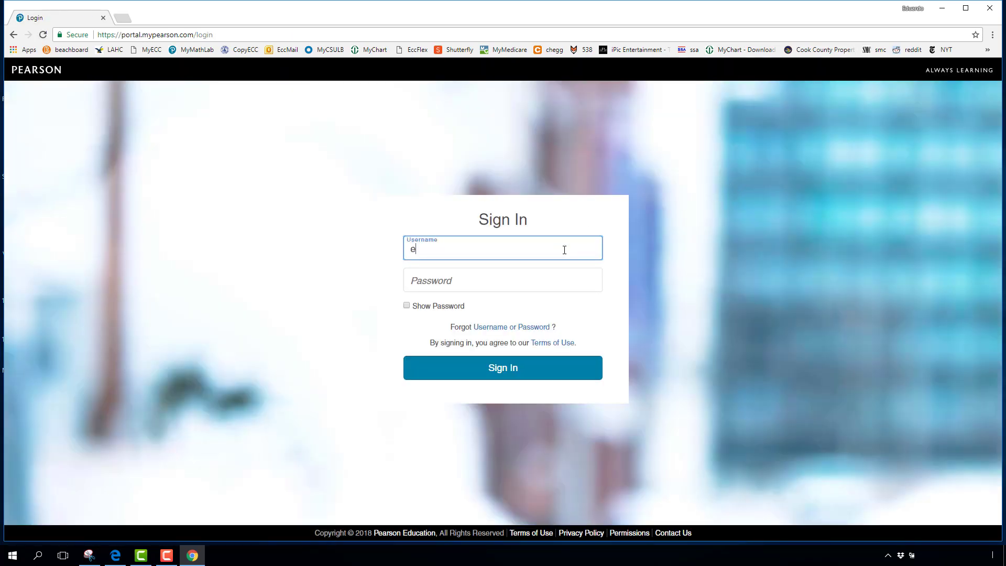
pyautogui.press('Tab')
pyautogui.write('******')
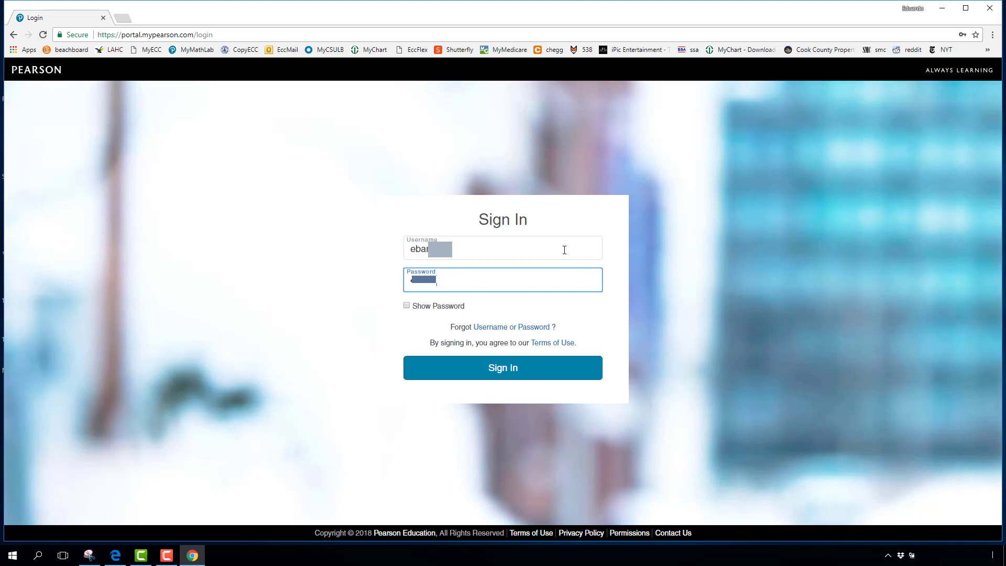
pyautogui.click(507, 370)
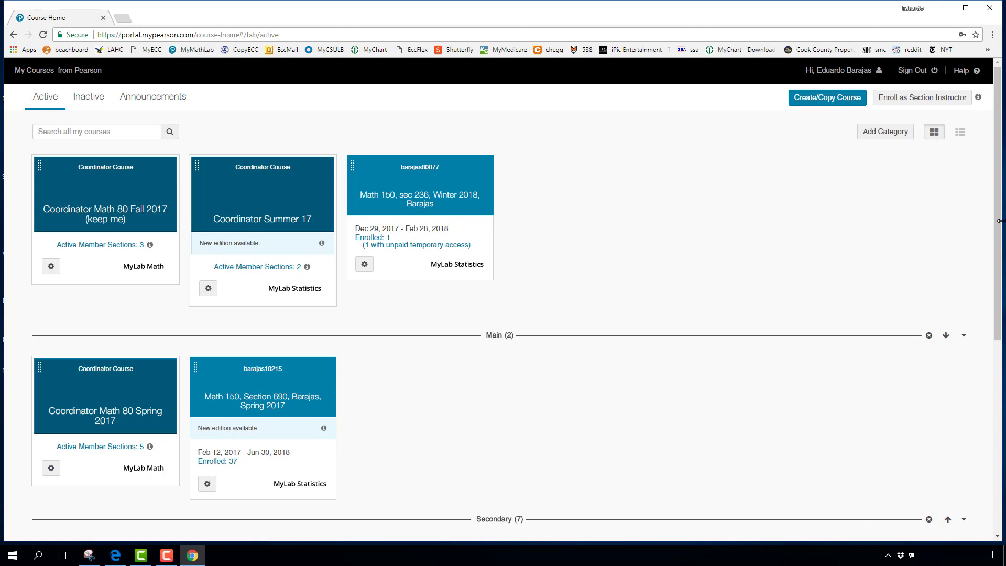
# Step: Scroll the course cards and open the Math 150, sec 236, Winter 2018 course
pyautogui.moveTo(1002, 262); pyautogui.dragTo(1003, 438)
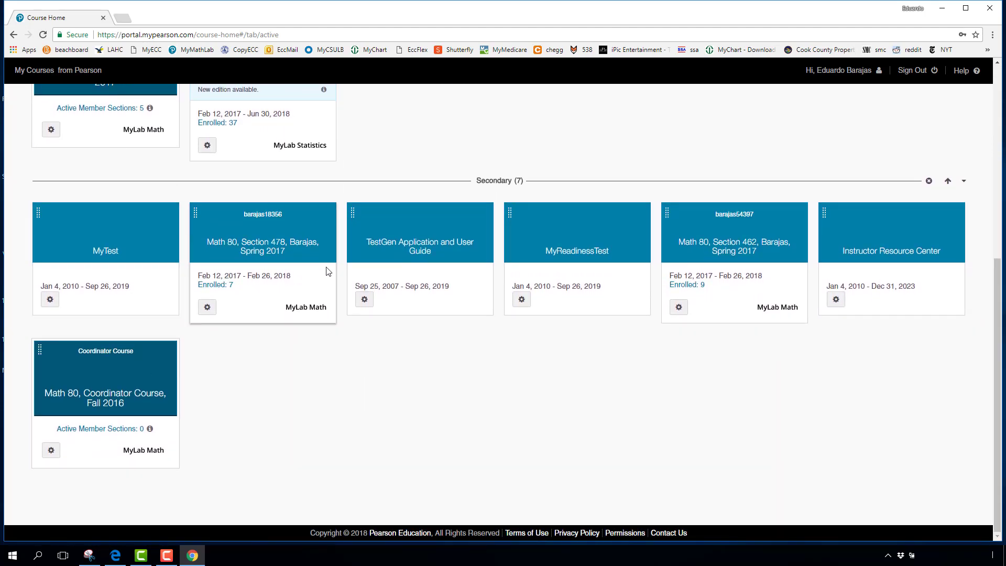
pyautogui.moveTo(1001, 302); pyautogui.dragTo(1002, 103)
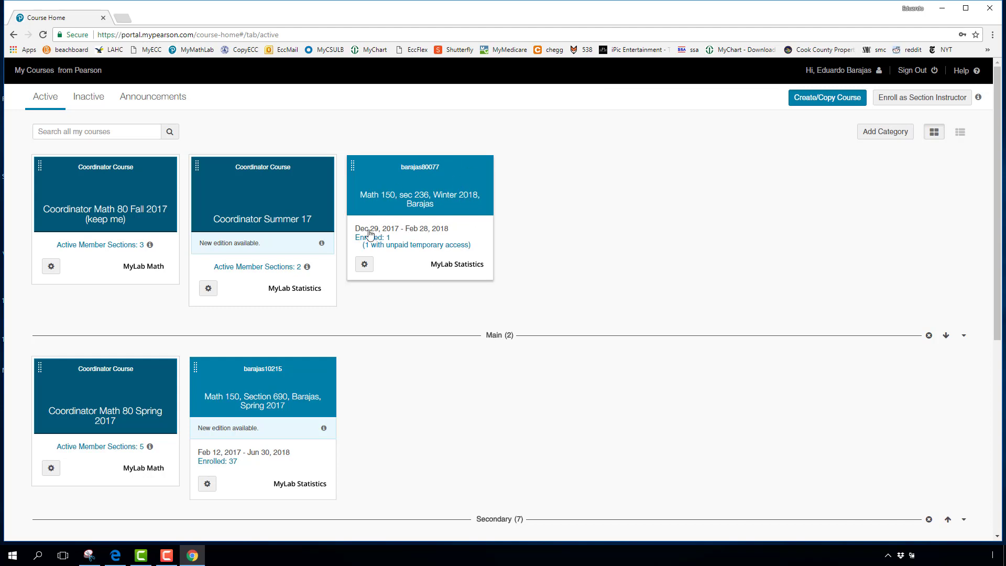
pyautogui.click(430, 204)
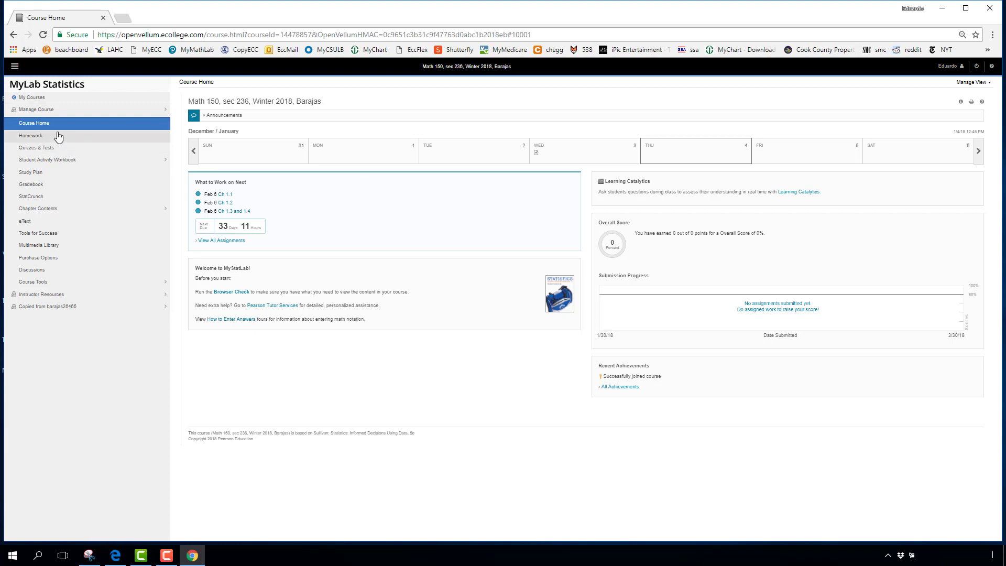
# Step: Open the Homework list and select the 18-question Ch 1.1 assignment
pyautogui.click(31, 137)
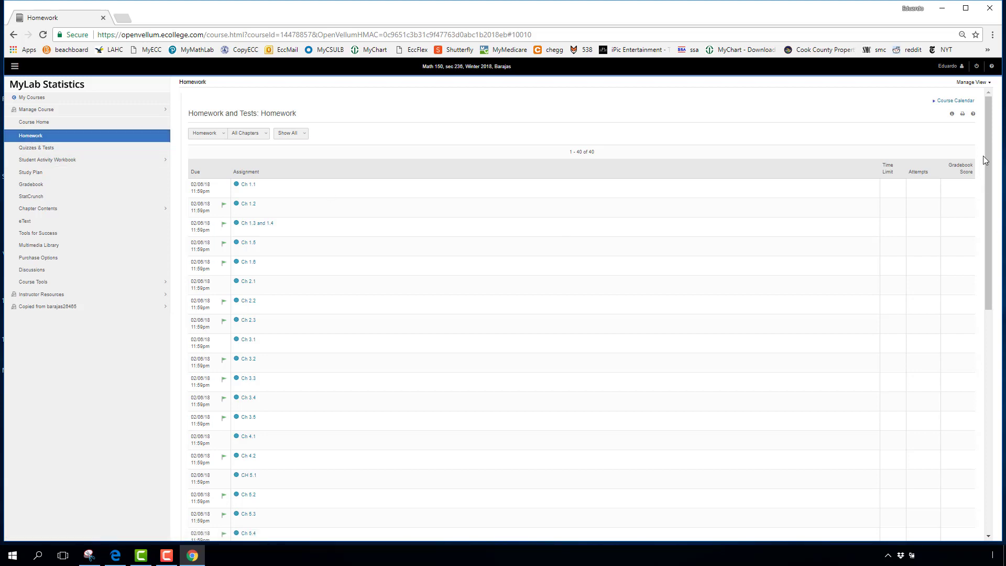
pyautogui.moveTo(993, 143); pyautogui.dragTo(996, 364)
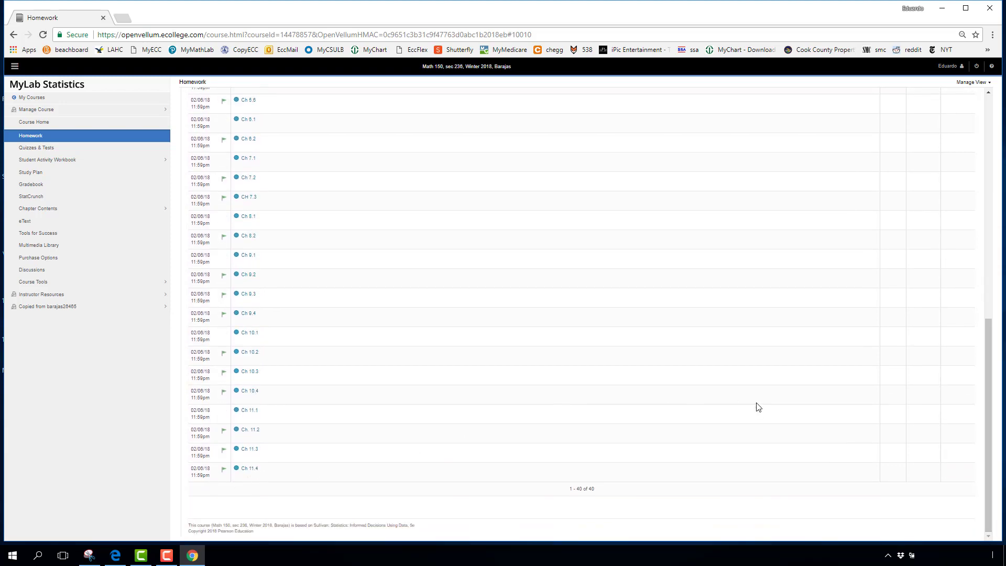
pyautogui.moveTo(995, 376); pyautogui.dragTo(996, 167)
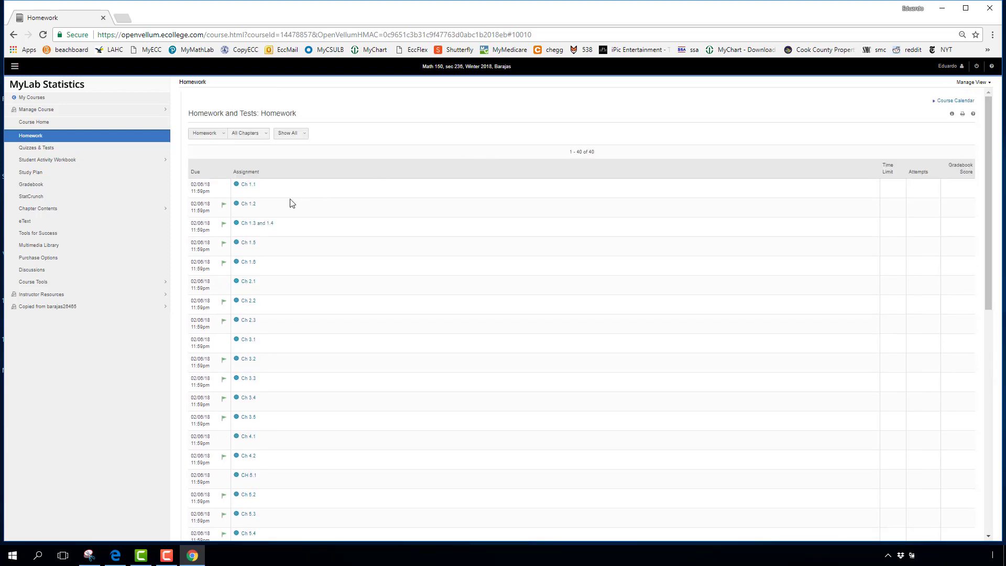
pyautogui.click(250, 190)
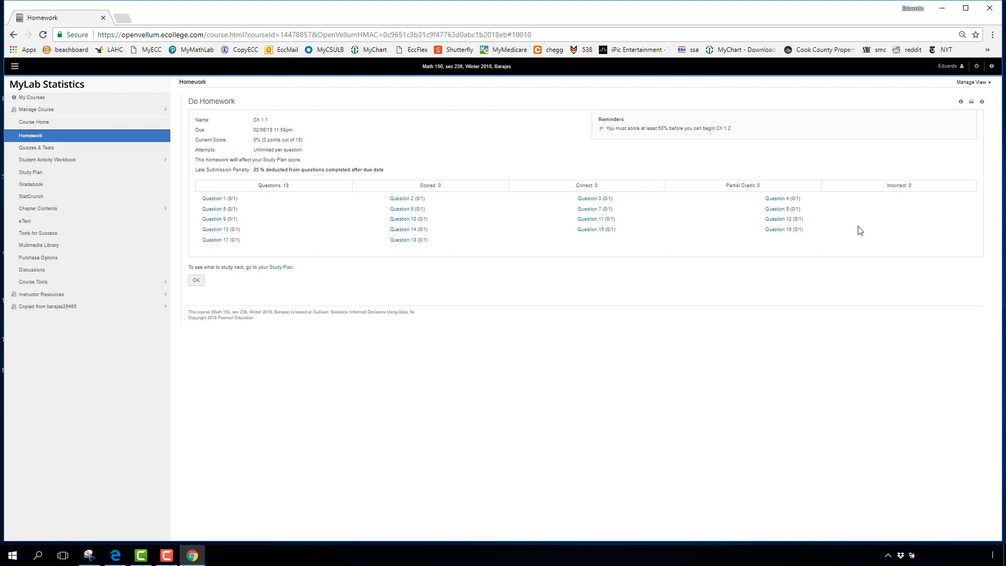
# Step: Fill question 1.1.6's blank with 'Variables', get it marked correct, and advance
pyautogui.click(215, 209)
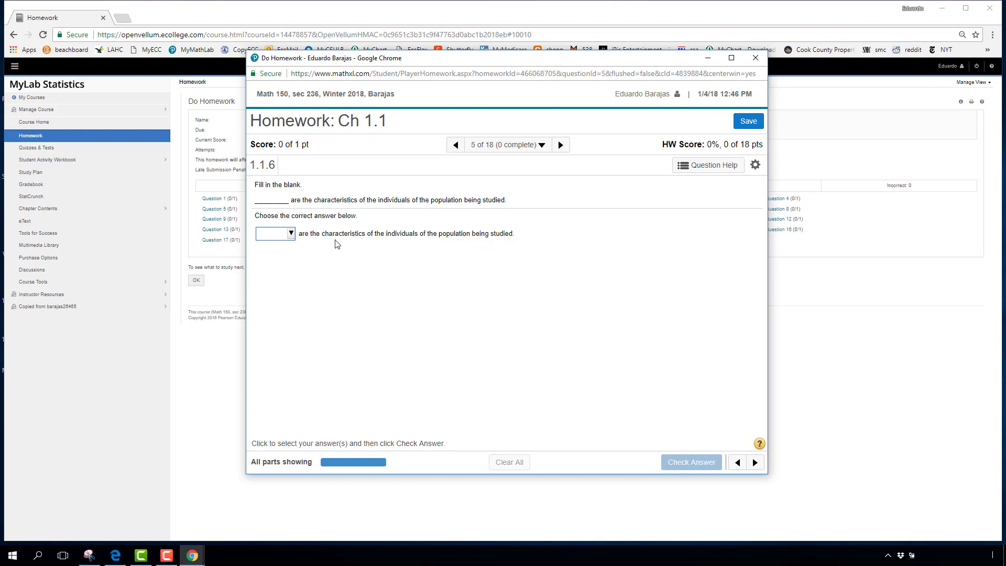
pyautogui.click(292, 234)
pyautogui.click(292, 235)
pyautogui.click(291, 234)
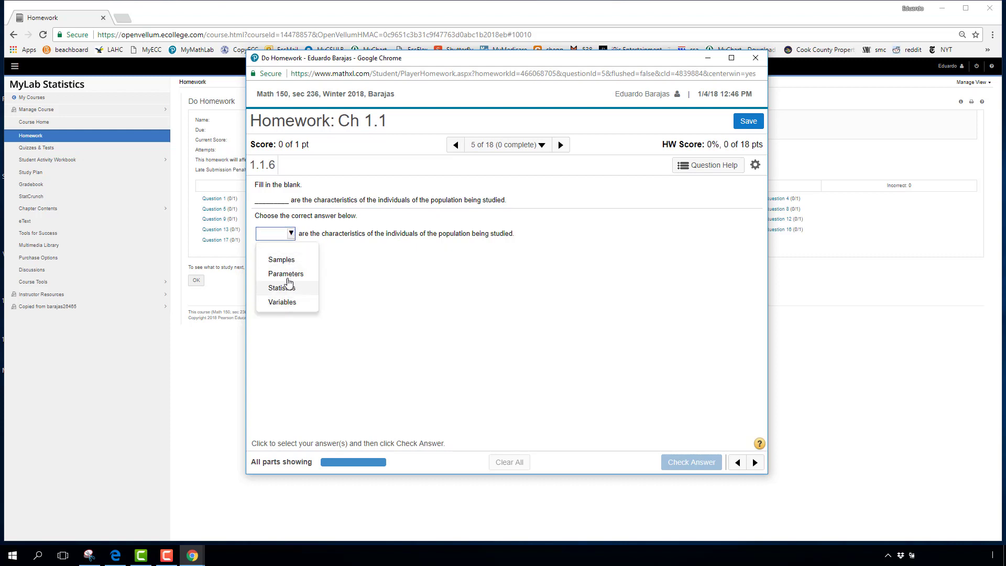
pyautogui.click(285, 303)
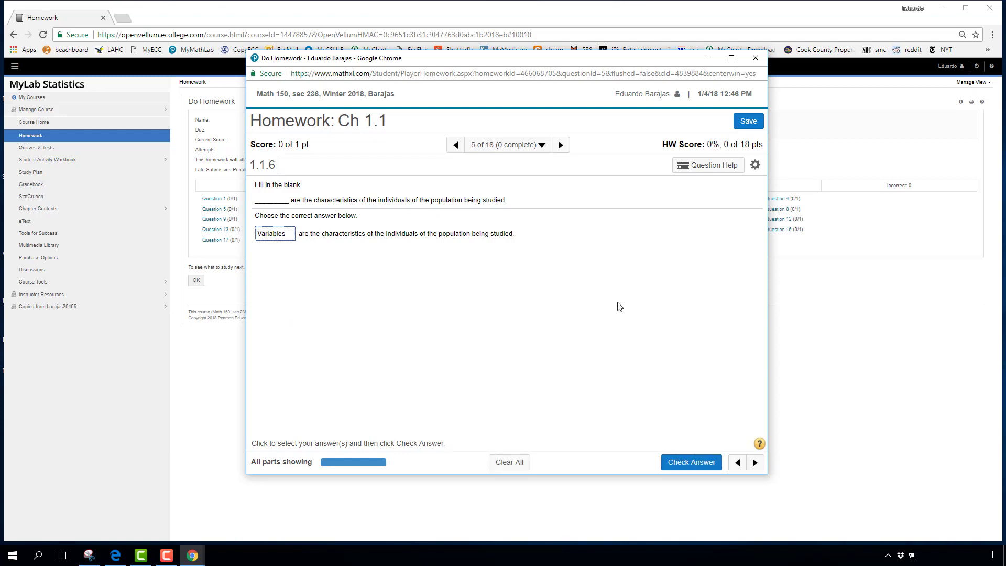
pyautogui.click(684, 466)
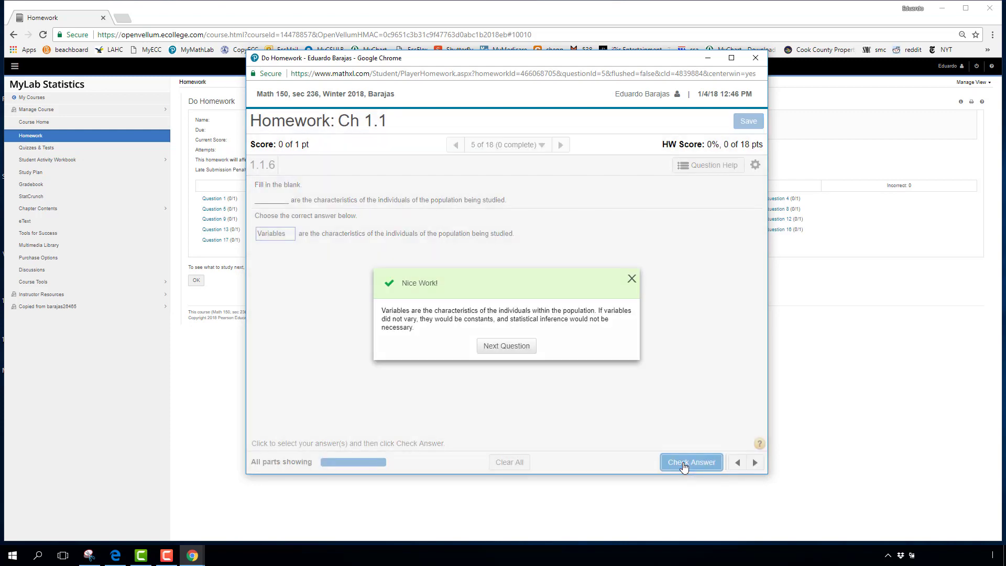
pyautogui.click(522, 351)
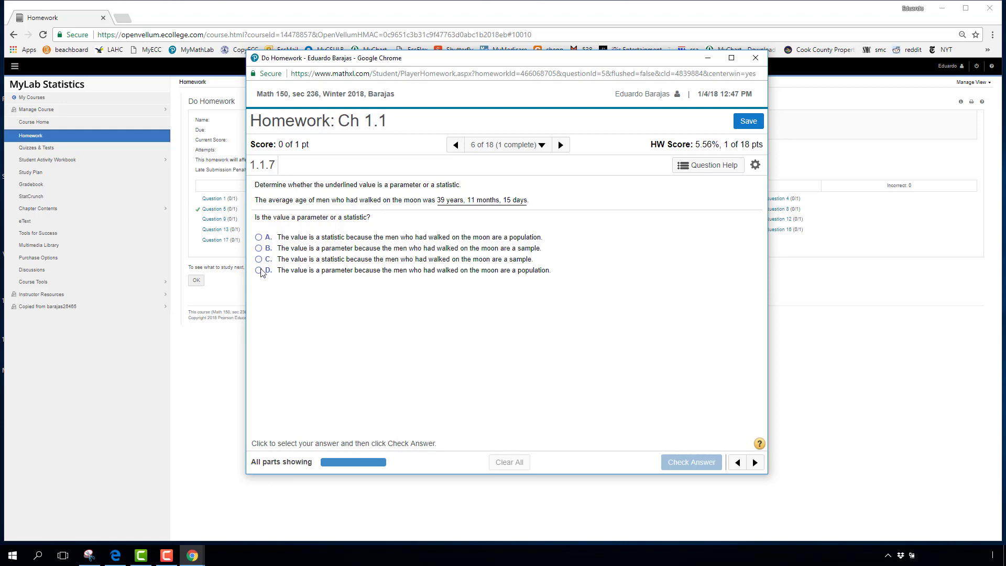
# Step: Answer the moon-walkers question: C is marked wrong, then submit D as the final answer
pyautogui.click(260, 260)
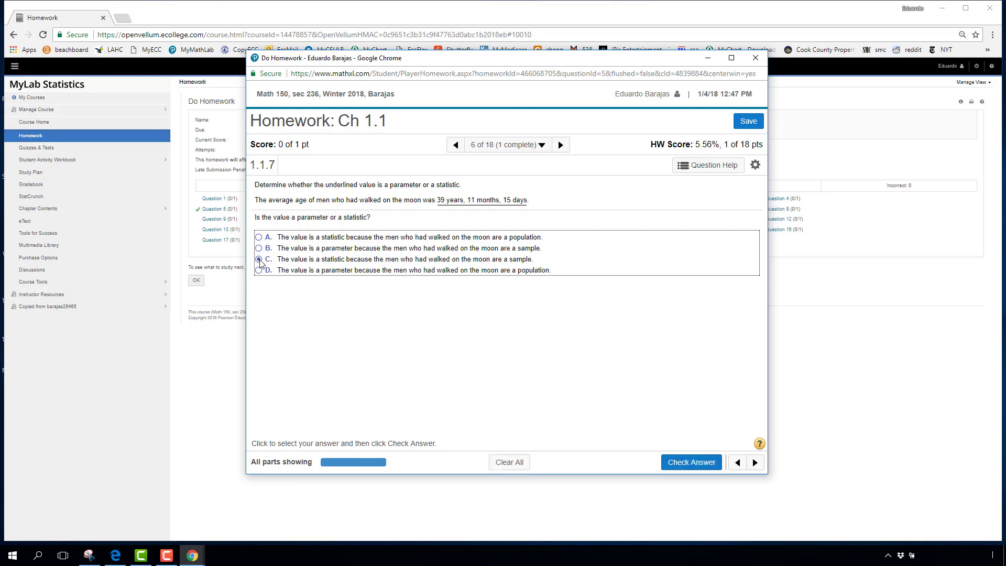
pyautogui.click(685, 462)
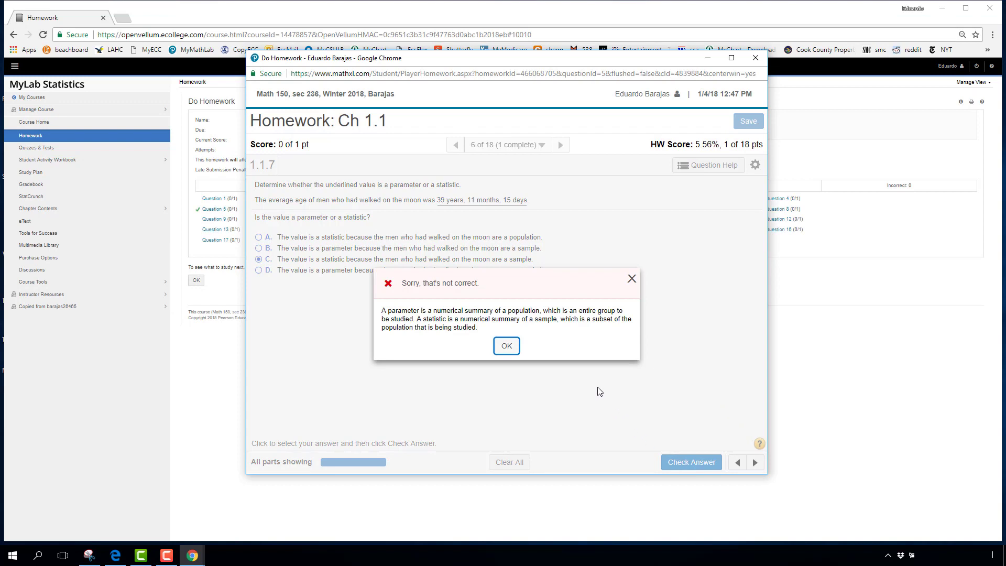
pyautogui.click(506, 346)
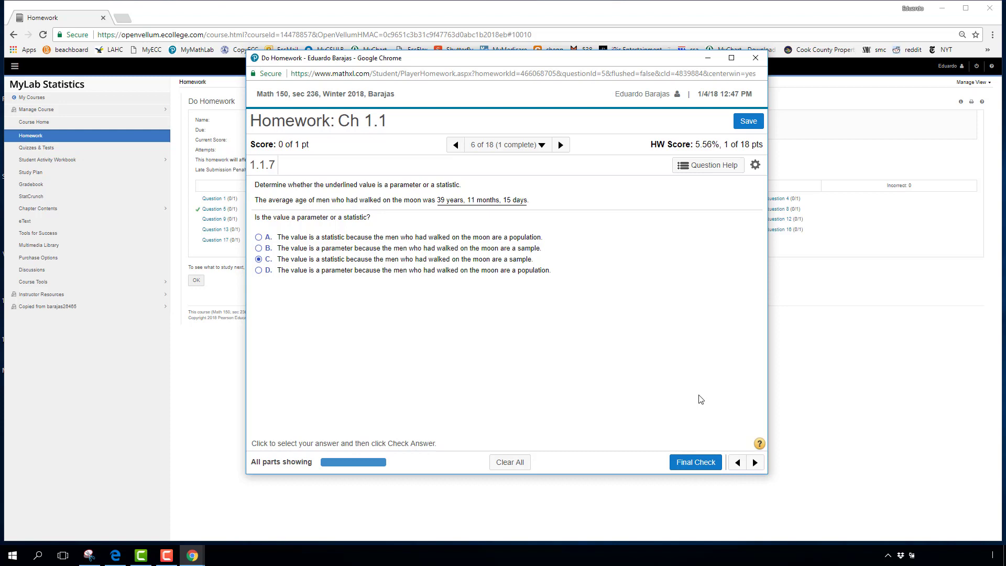
pyautogui.click(259, 270)
pyautogui.click(692, 464)
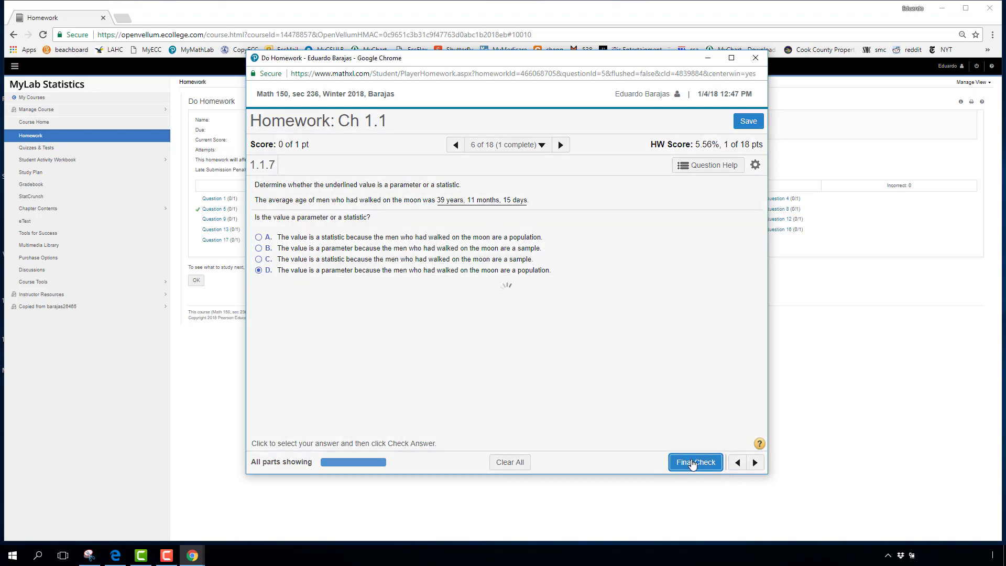
pyautogui.click(507, 328)
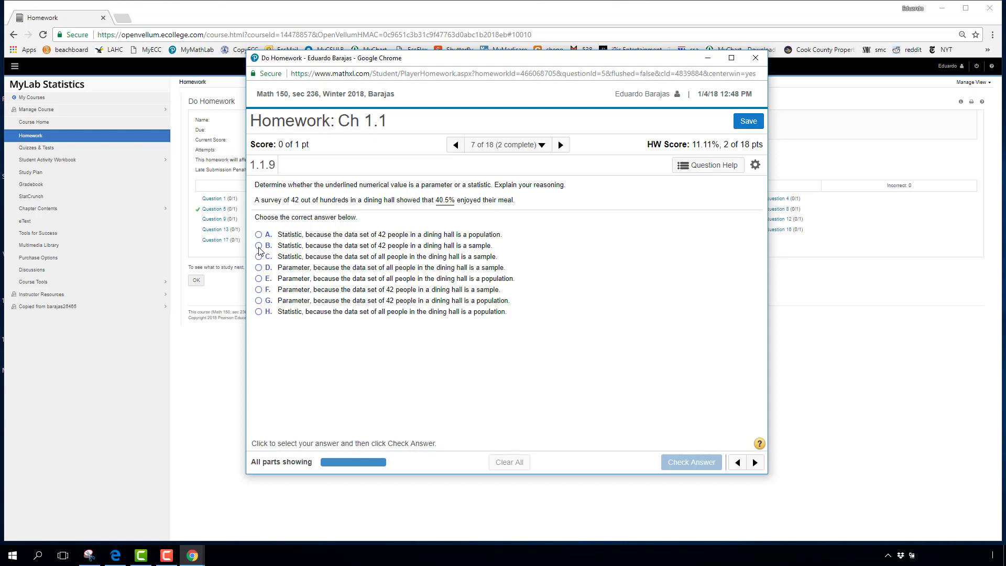
# Step: Answer the dining hall question 1.1.9 with B, a sample statistic, marked correct
pyautogui.click(258, 246)
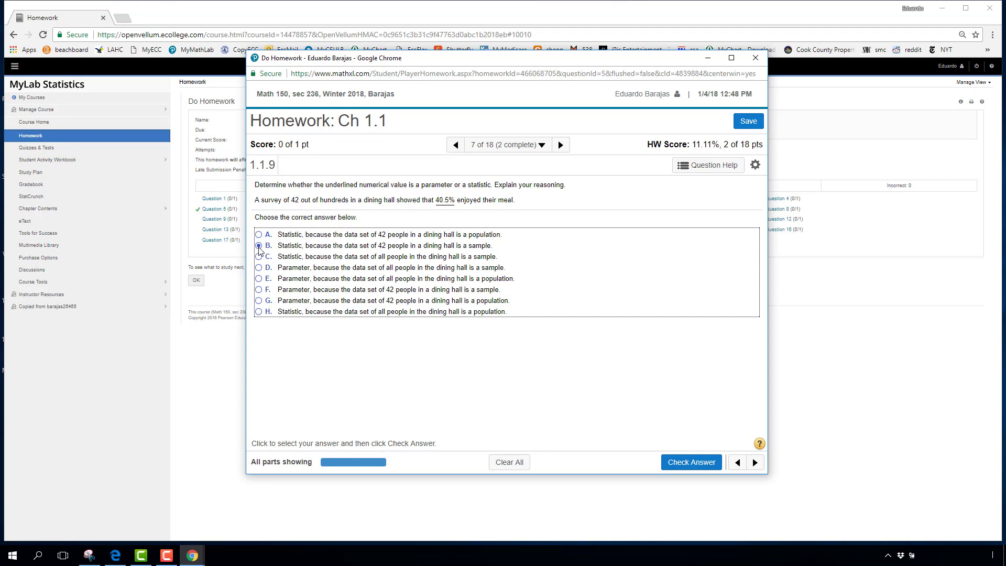
pyautogui.click(675, 463)
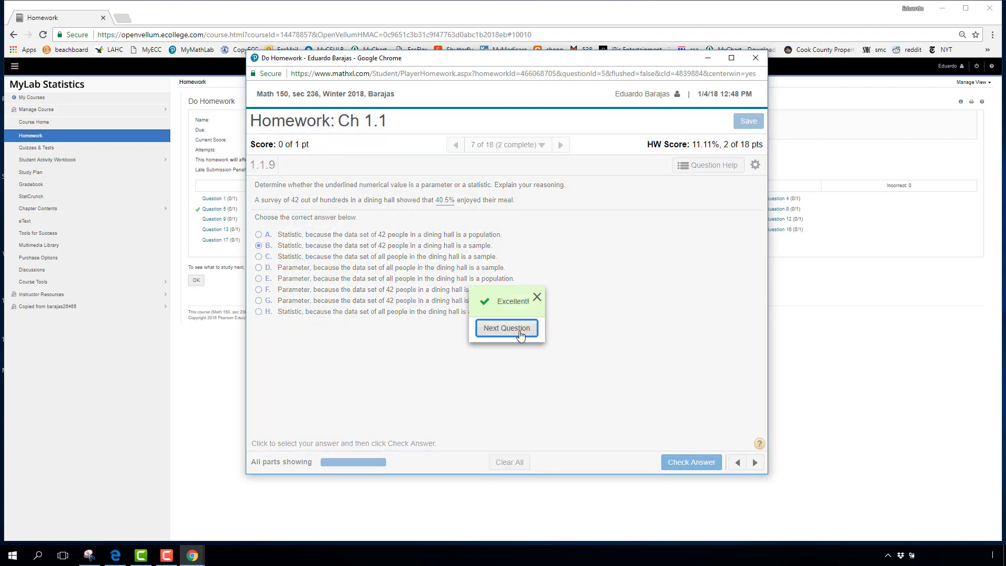
pyautogui.click(520, 330)
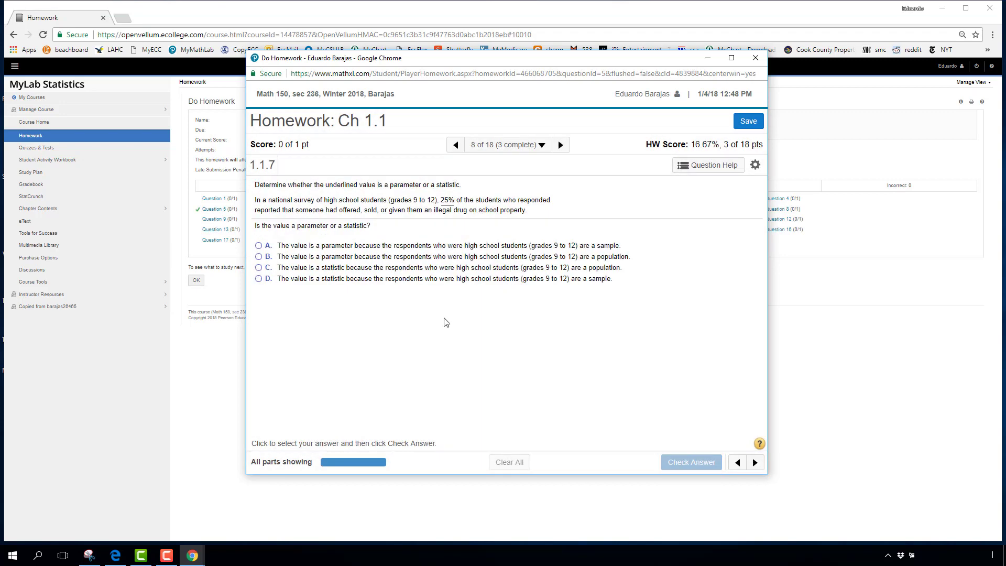
# Step: Submit B for the high-school survey question, miss it, and request a similar question
pyautogui.click(258, 257)
pyautogui.click(676, 466)
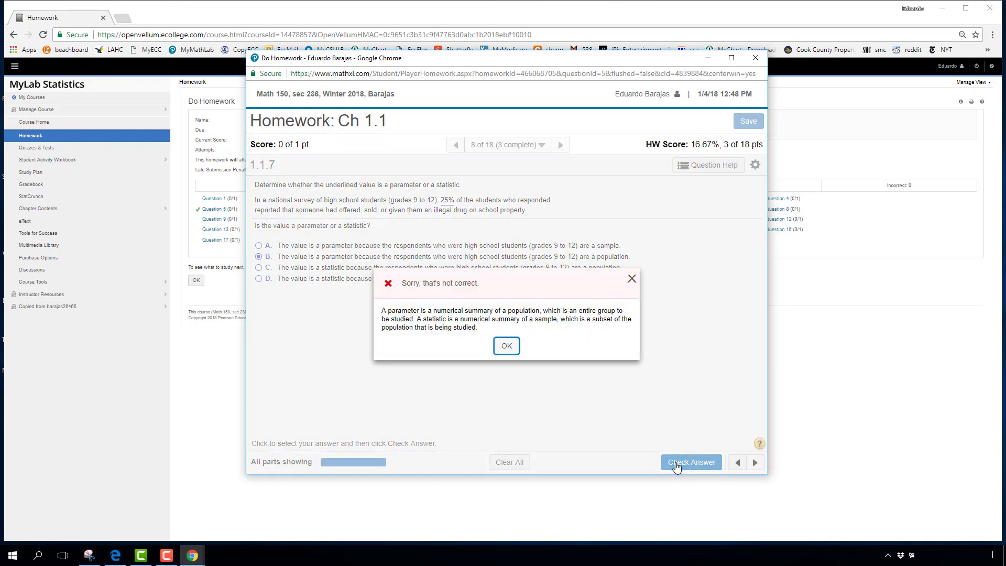
pyautogui.click(505, 348)
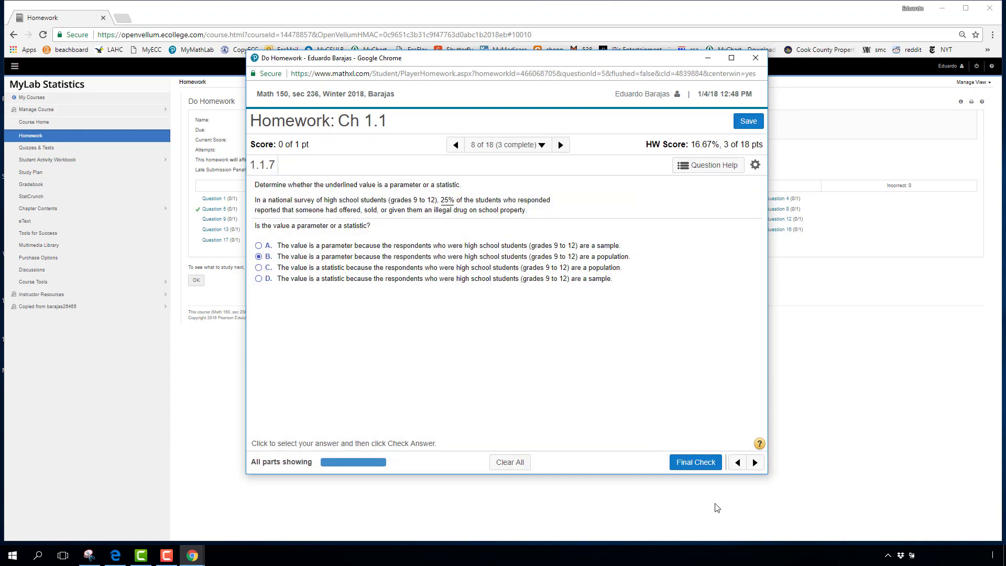
pyautogui.click(696, 466)
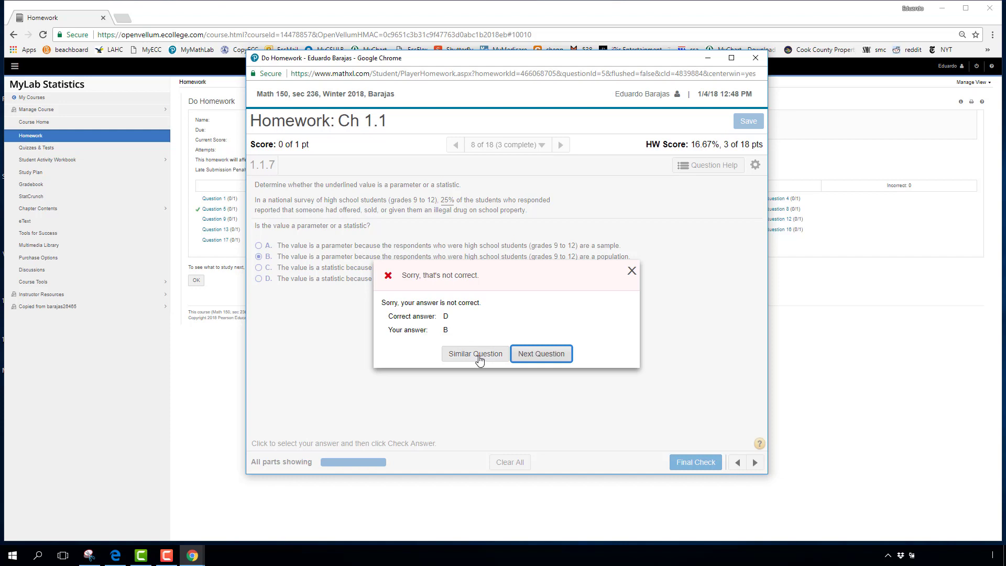
pyautogui.click(477, 355)
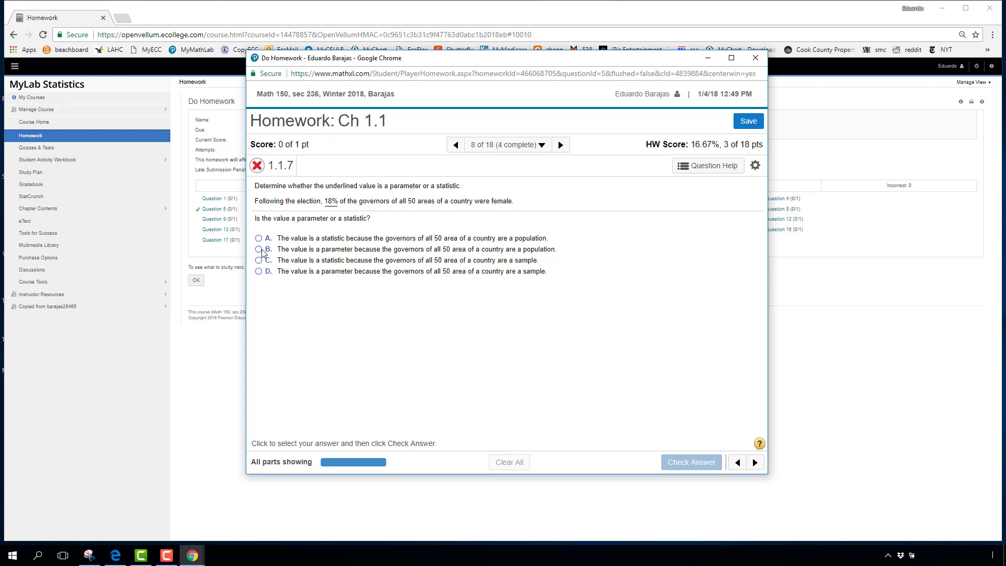
# Step: Answer the governors question with B, a population parameter, and advance to question 1.1.15
pyautogui.click(259, 250)
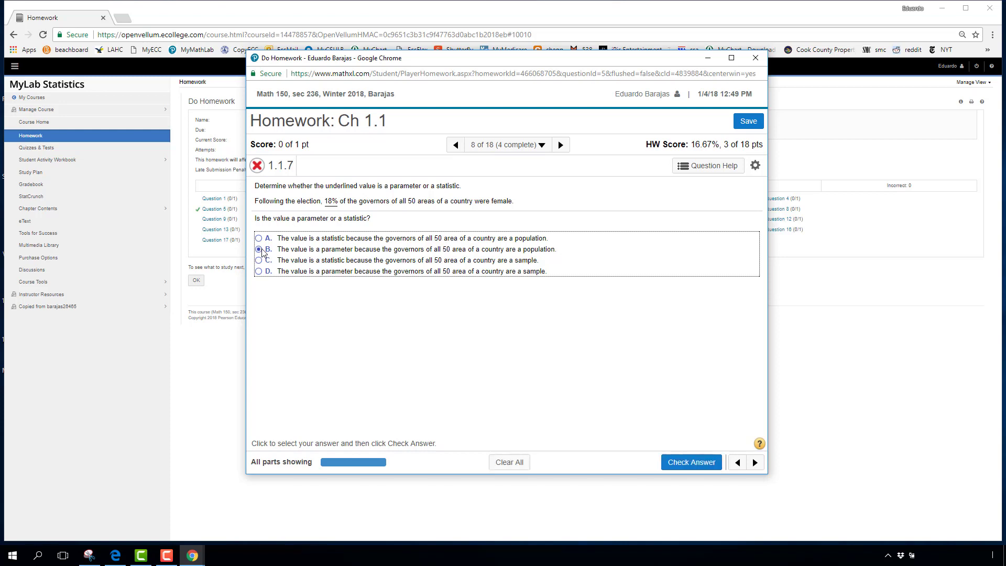
pyautogui.click(681, 464)
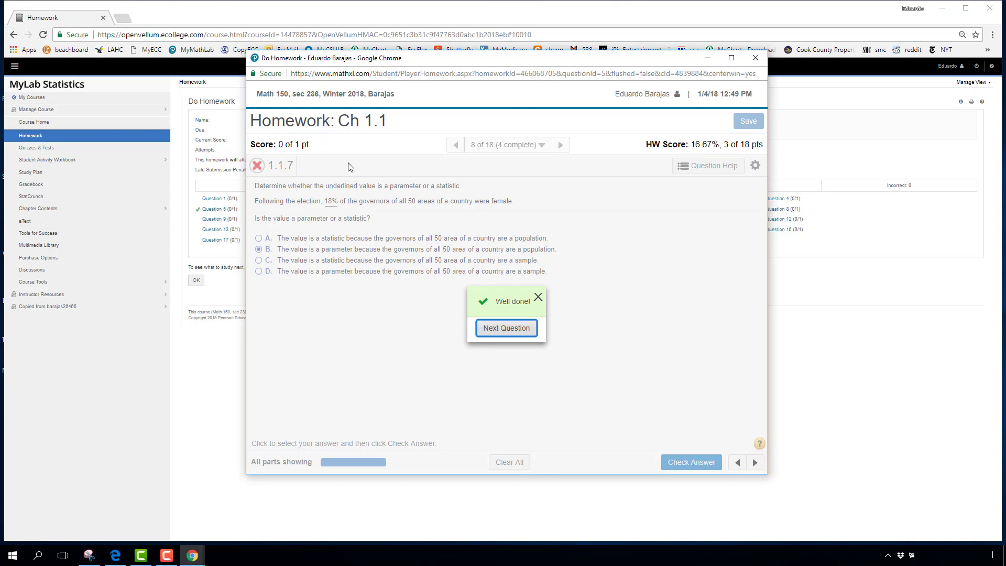
pyautogui.click(507, 329)
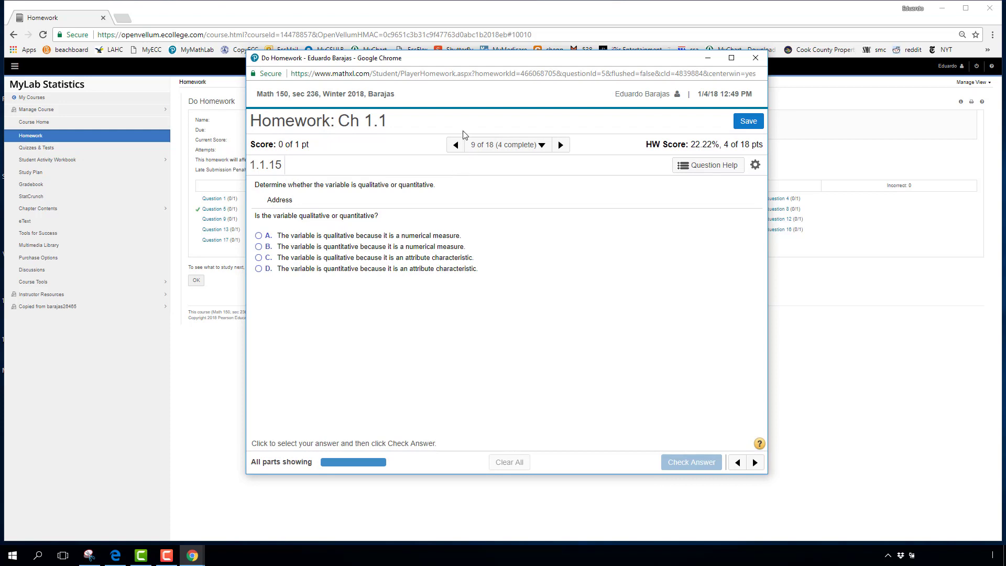
# Step: Step back to the previous question, then open the overview of all homework questions
pyautogui.click(455, 145)
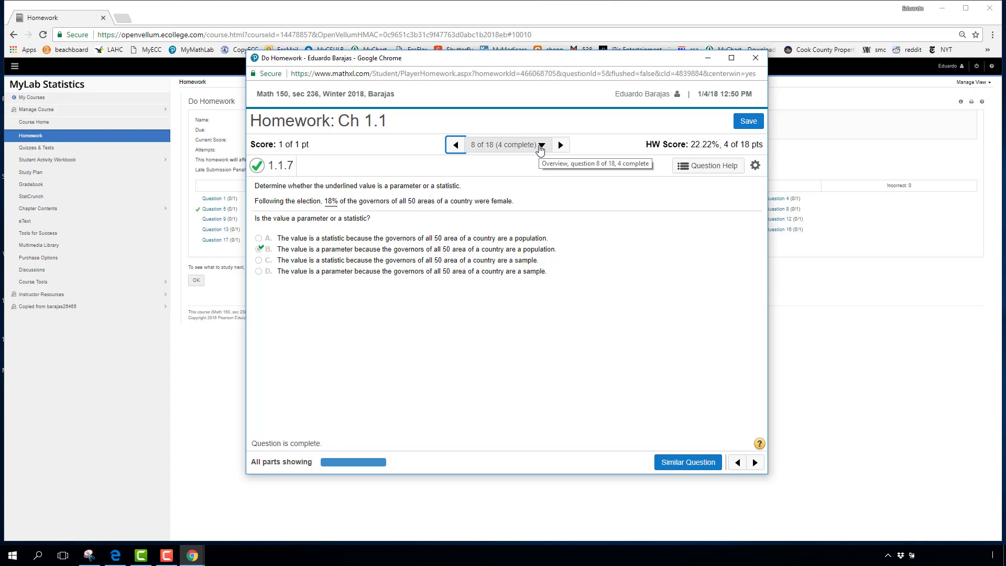
pyautogui.click(540, 149)
# Step: Jump to question 18 of 18 (1.1.51), on the jersey numbers' level of measurement
pyautogui.click(524, 382)
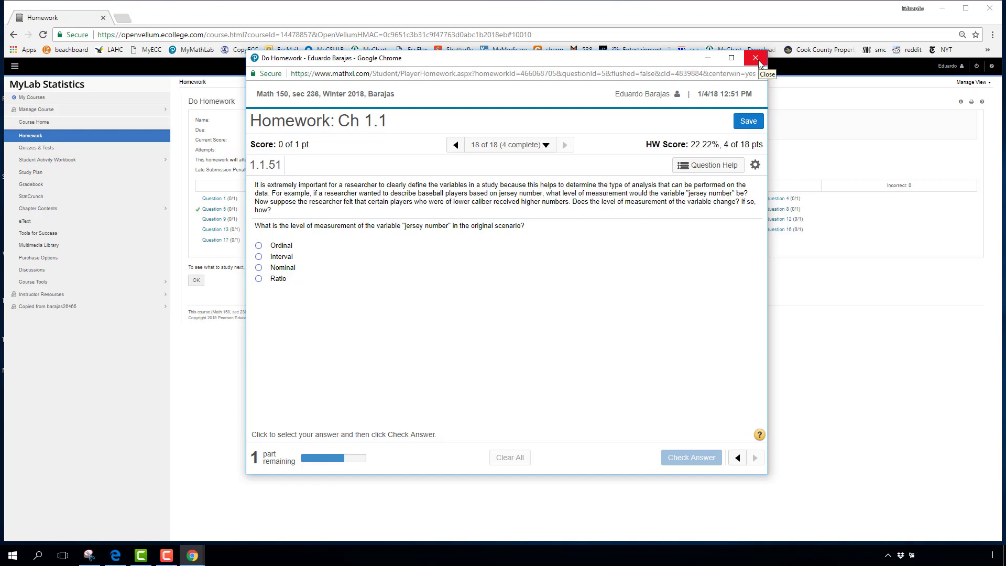
# Step: Leave the Ch 1.1 homework player and try opening Ch 1.2 from the Homework list
pyautogui.click(760, 62)
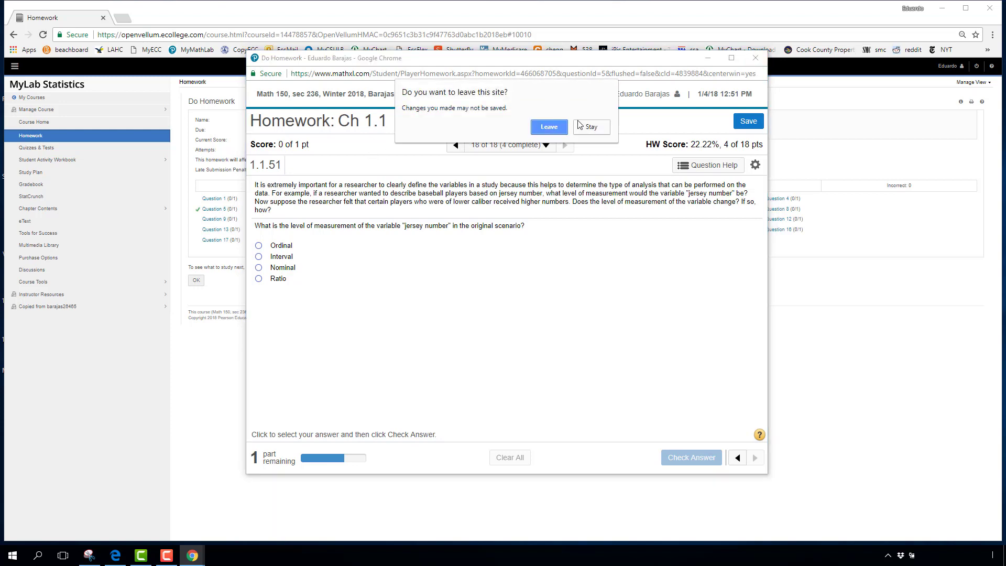
pyautogui.click(557, 132)
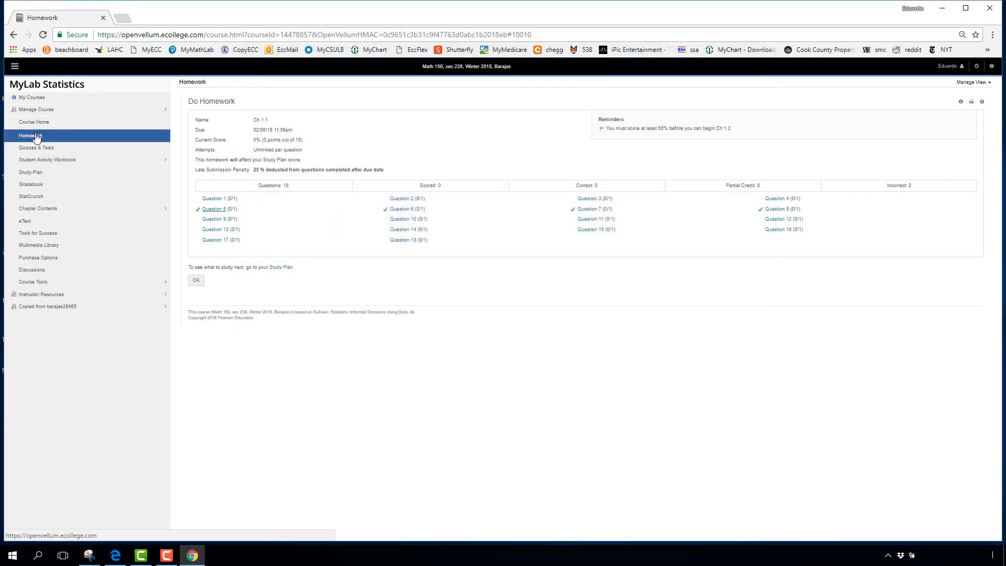
pyautogui.click(37, 138)
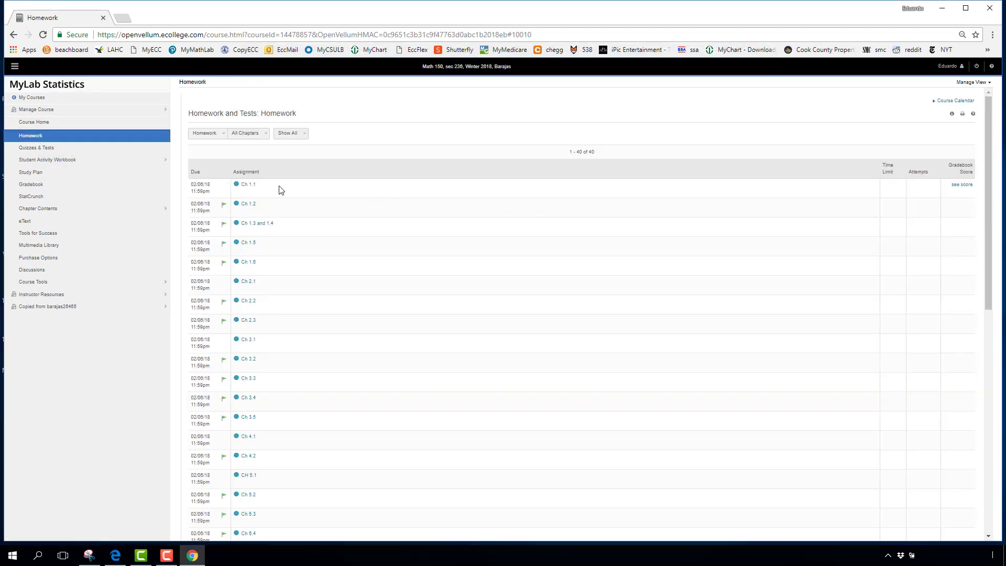
pyautogui.moveTo(225, 209)
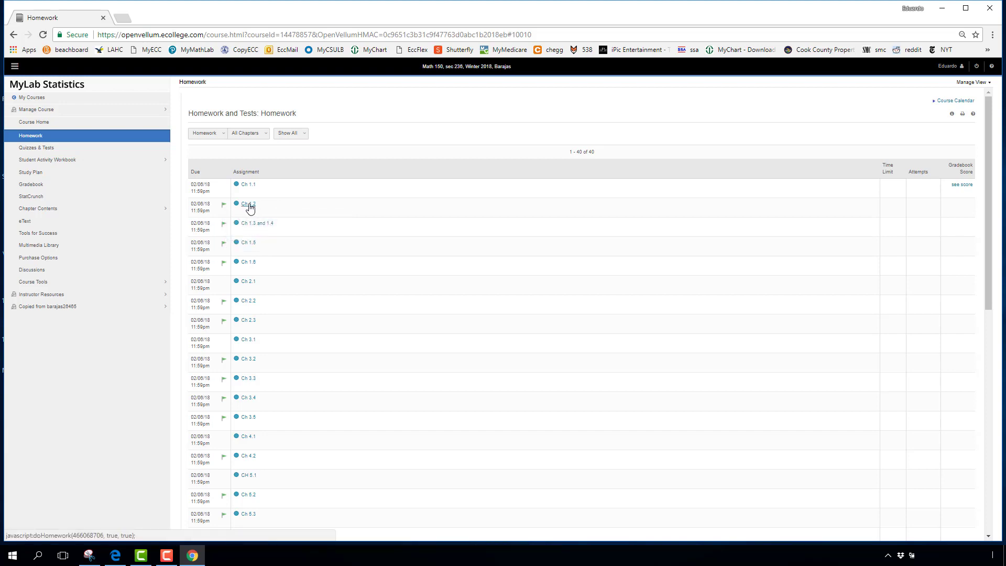
pyautogui.click(250, 206)
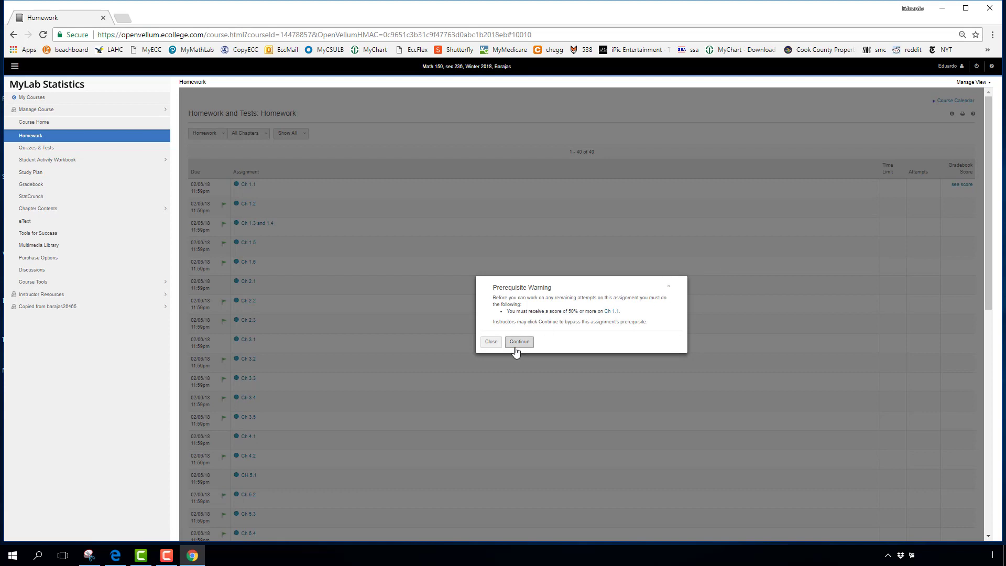
# Step: Close the Ch 1.2 prerequisite warning requiring 50% on Ch 1.1
pyautogui.click(492, 345)
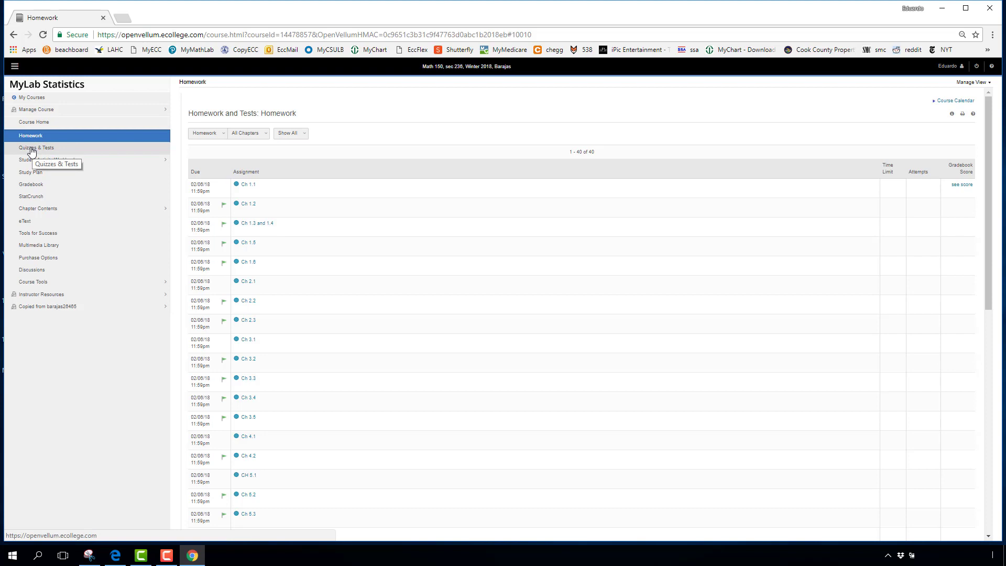
# Step: Glance at Quizzes & Tests, then switch the Homework list filter to All Assignments
pyautogui.click(31, 149)
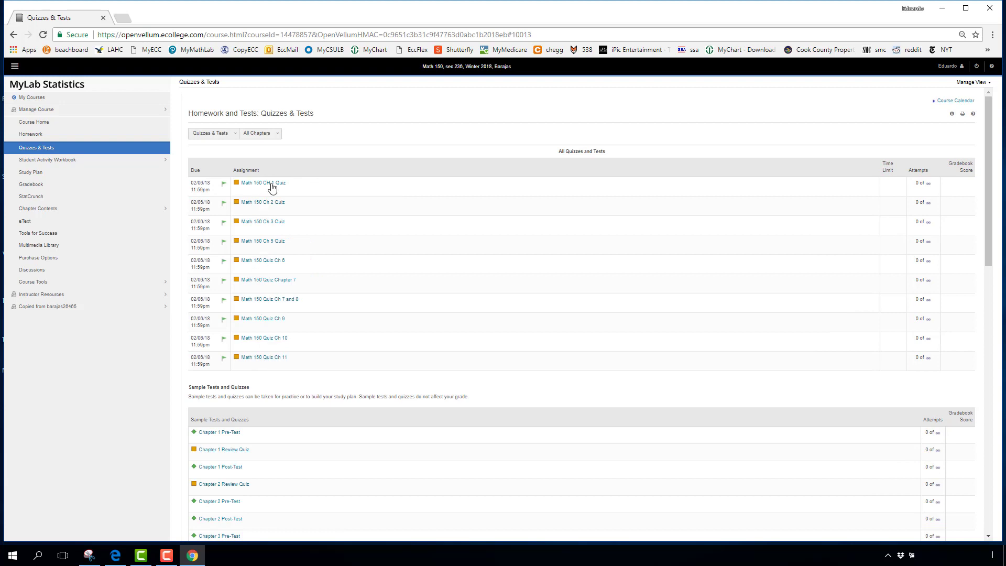
pyautogui.click(37, 136)
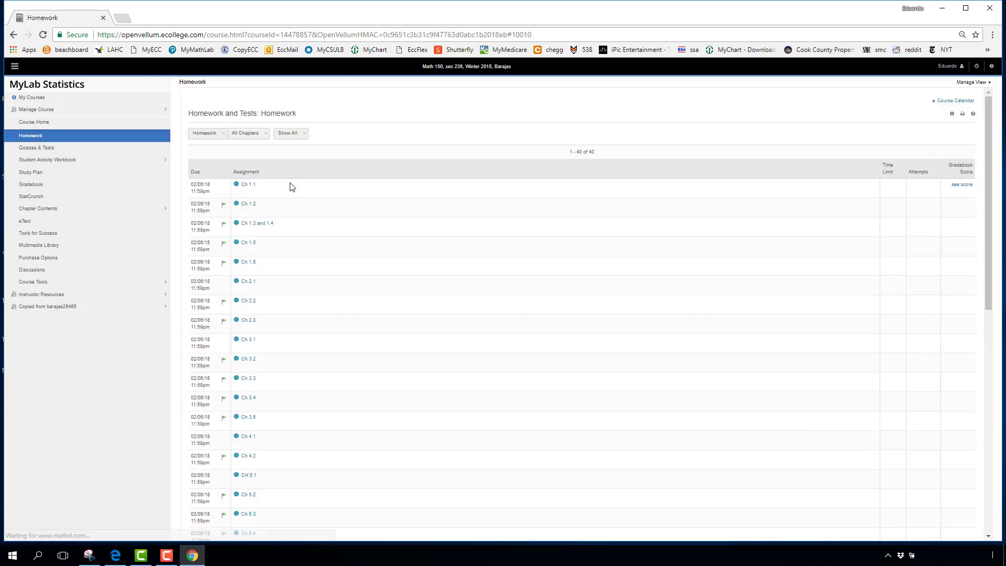
pyautogui.click(218, 137)
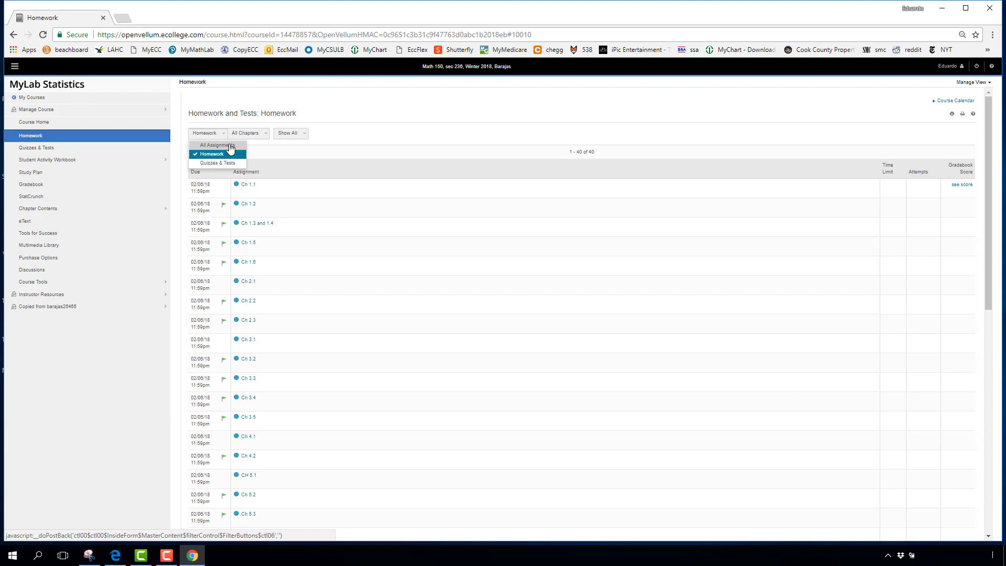
pyautogui.click(224, 146)
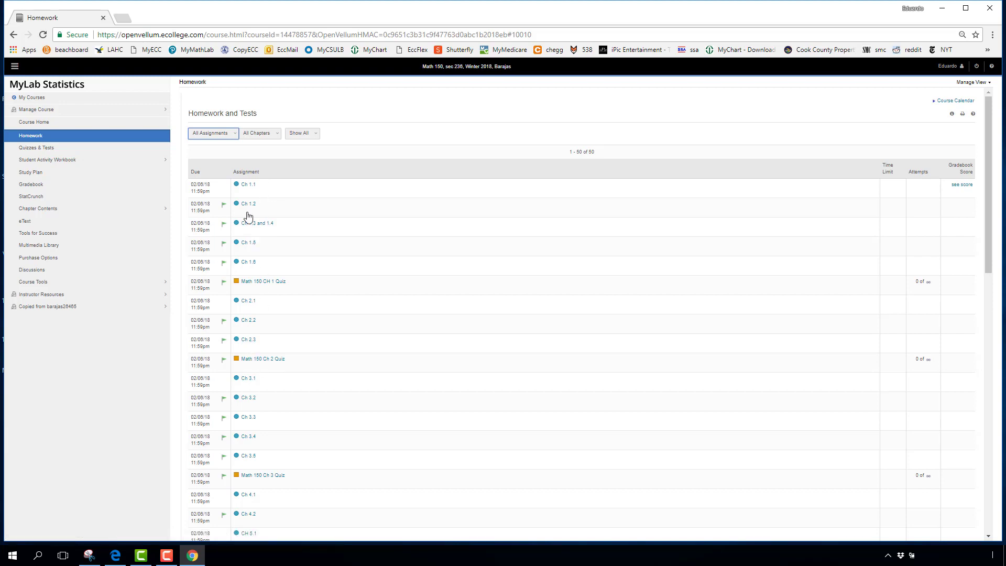
# Step: Reopen and close the assignment type filter, keeping all 50 assignments listed
pyautogui.click(236, 137)
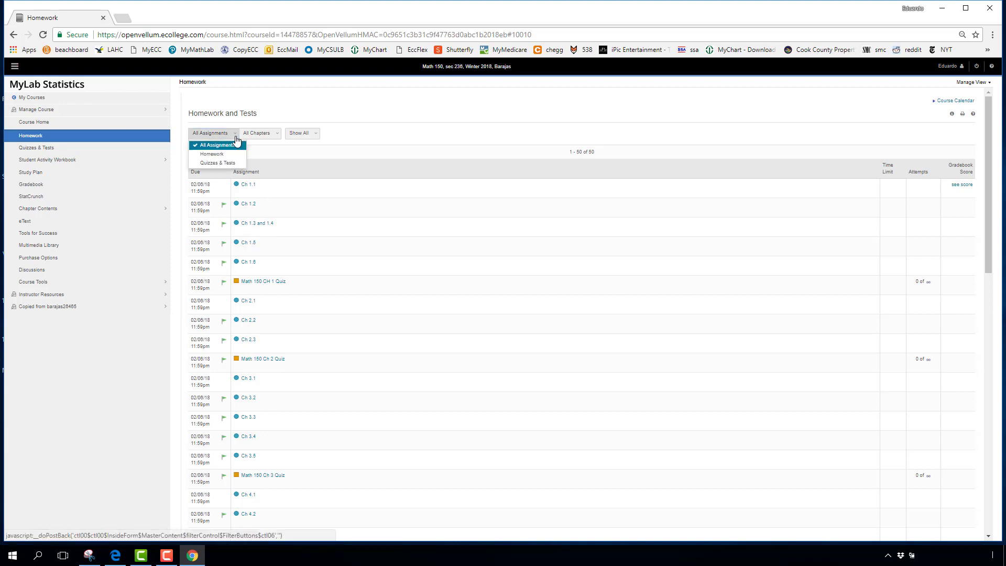
pyautogui.click(234, 135)
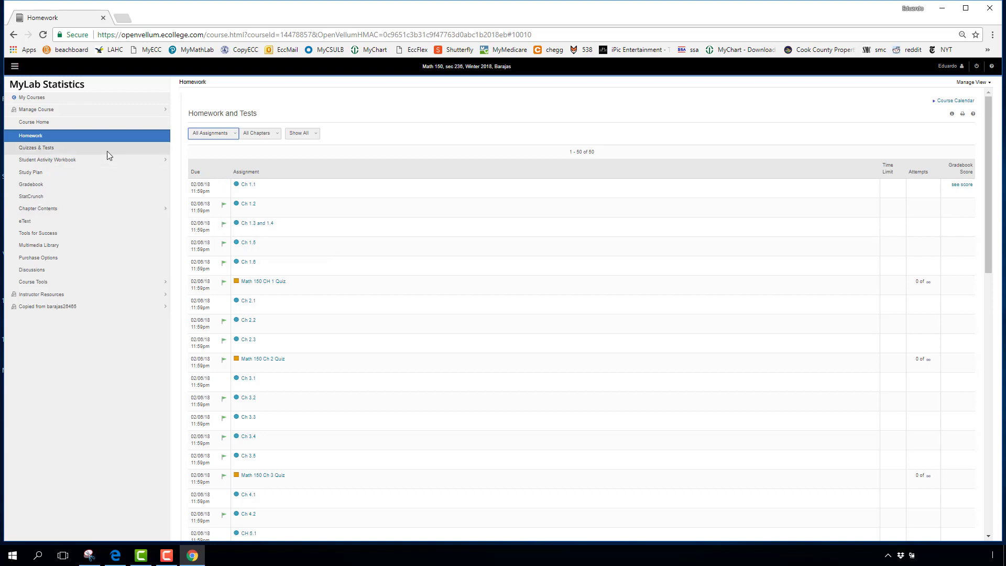
# Step: Scroll through the Quizzes & Tests sample tests list, then go back to Homework
pyautogui.click(55, 149)
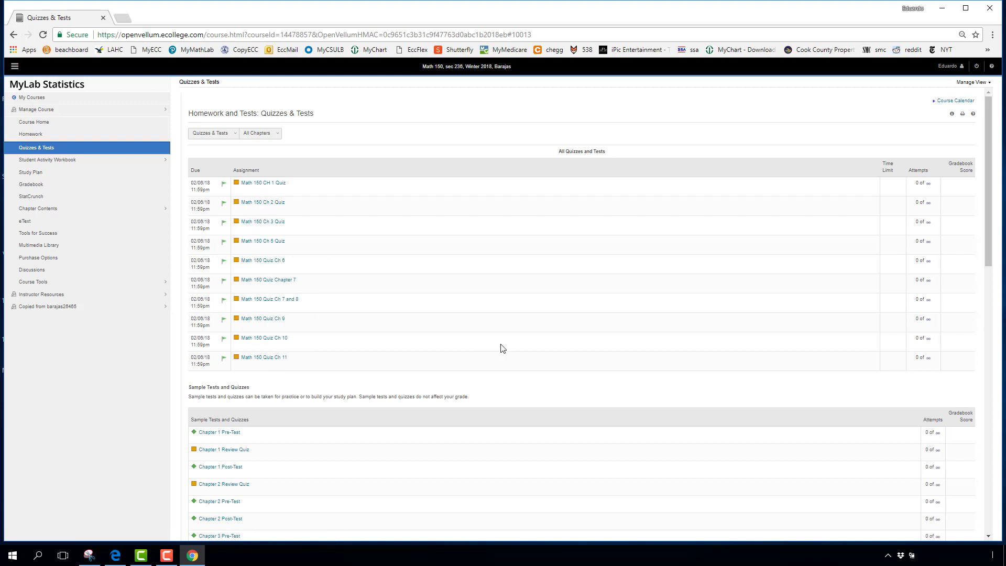
pyautogui.moveTo(988, 251); pyautogui.dragTo(999, 341)
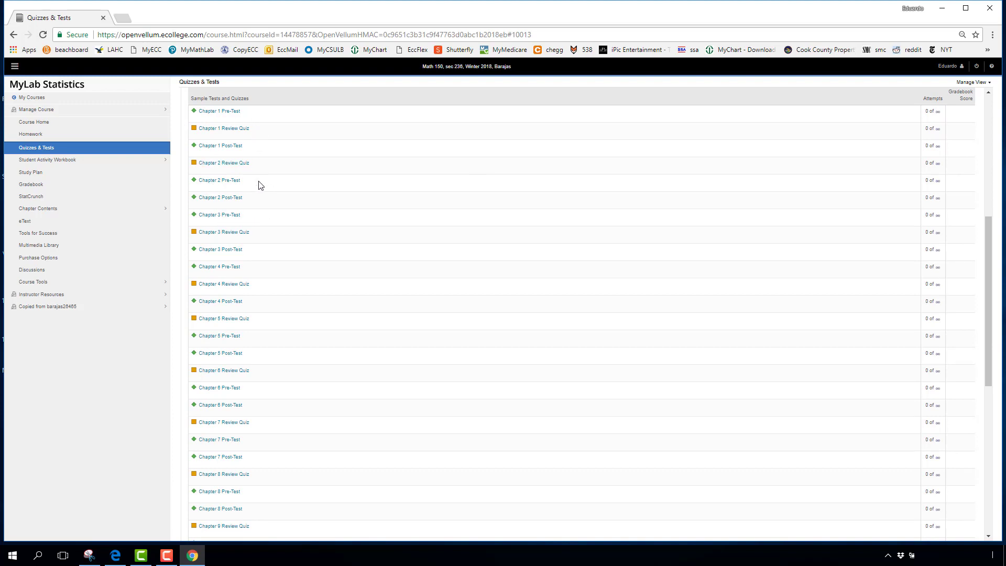
pyautogui.scroll(1, 996, 225)
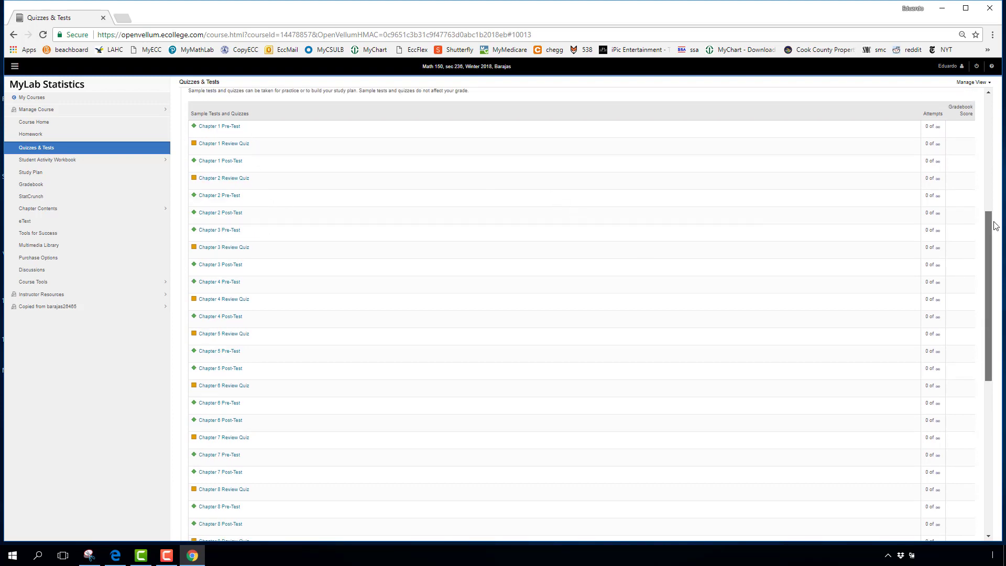
pyautogui.scroll(5, 996, 225)
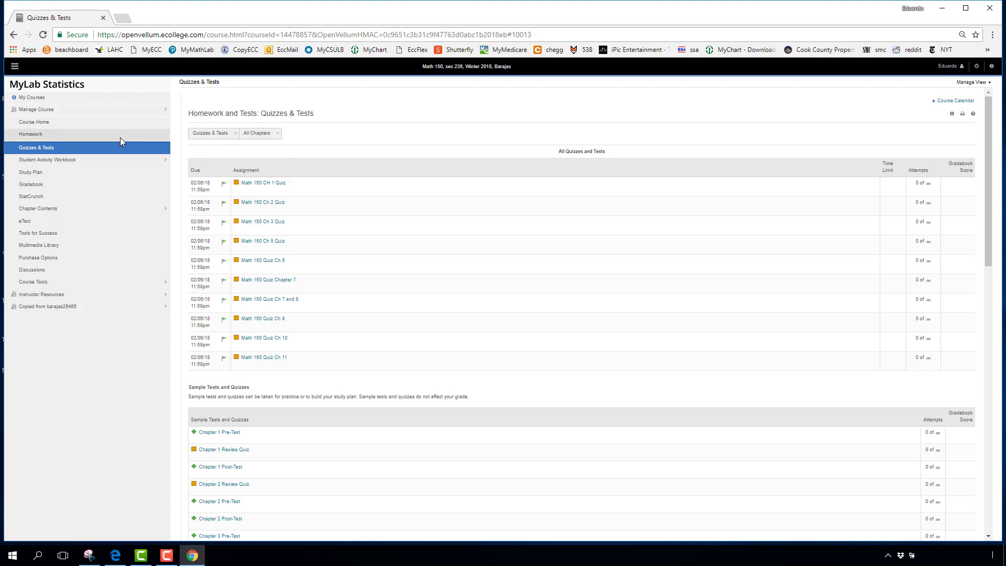
pyautogui.click(43, 135)
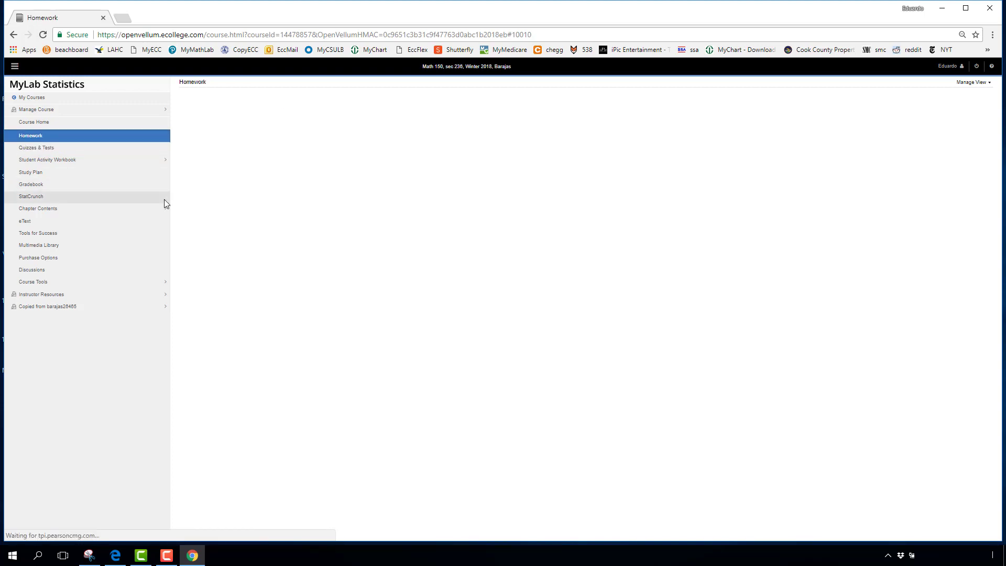